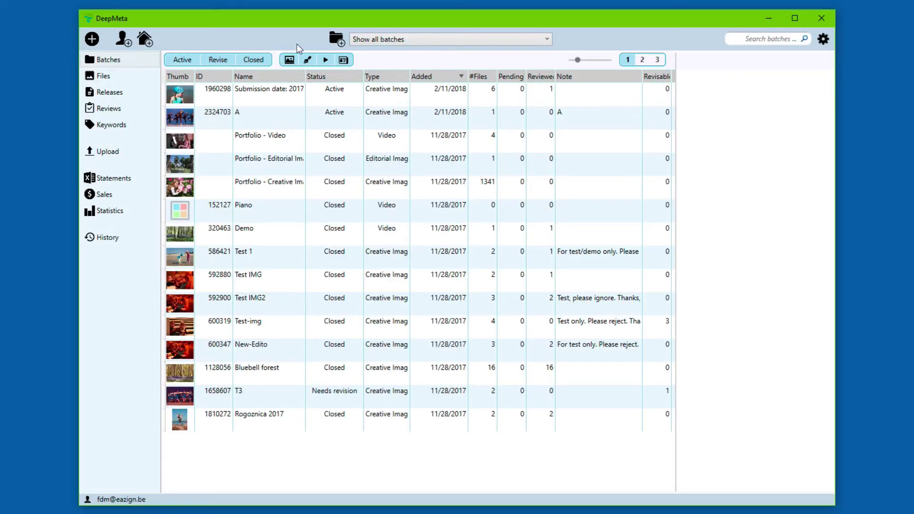
Create a new image batch named "Keyword demo"
left_click(336, 38)
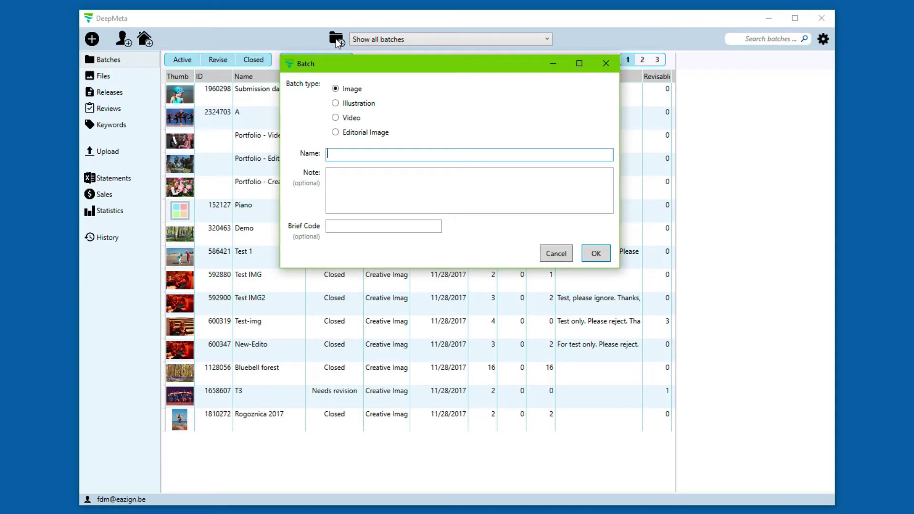
type("Keyword demo")
key("Return")
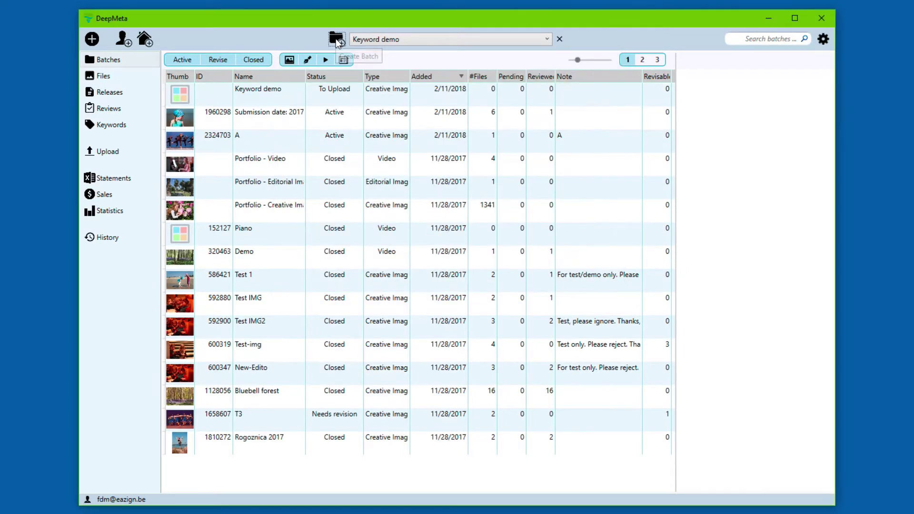
Add the five consecutive photos from IMG_8857-s01.jpg to IMG_9012-s01.jpg in the Beach shoot 1 folder to the batch's files
left_click(112, 77)
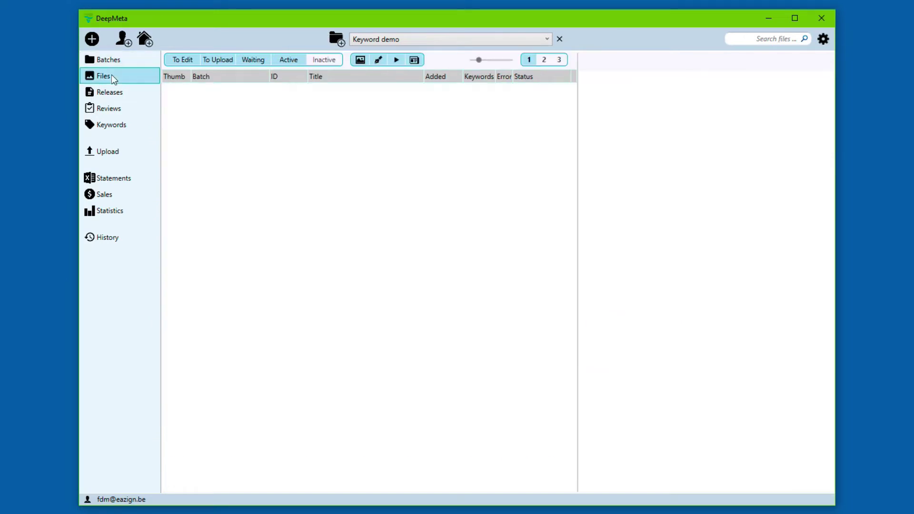
left_click(92, 39)
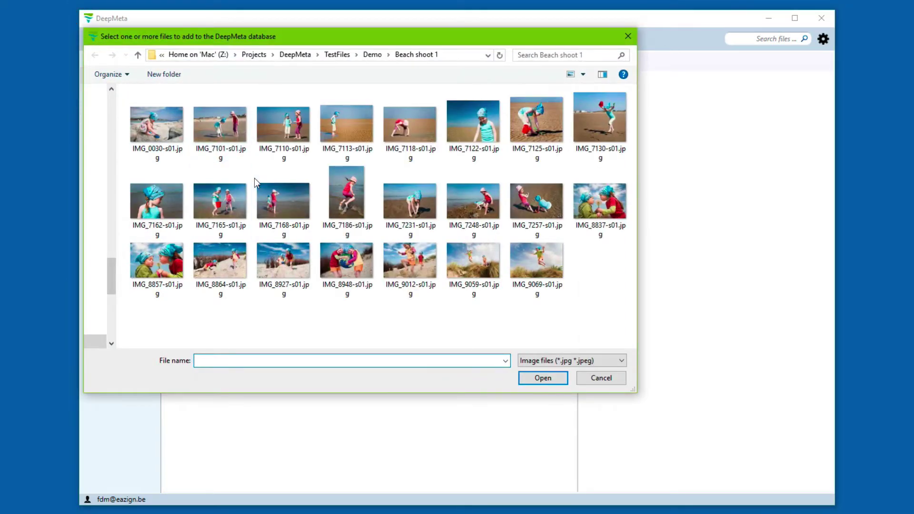
left_click(153, 268)
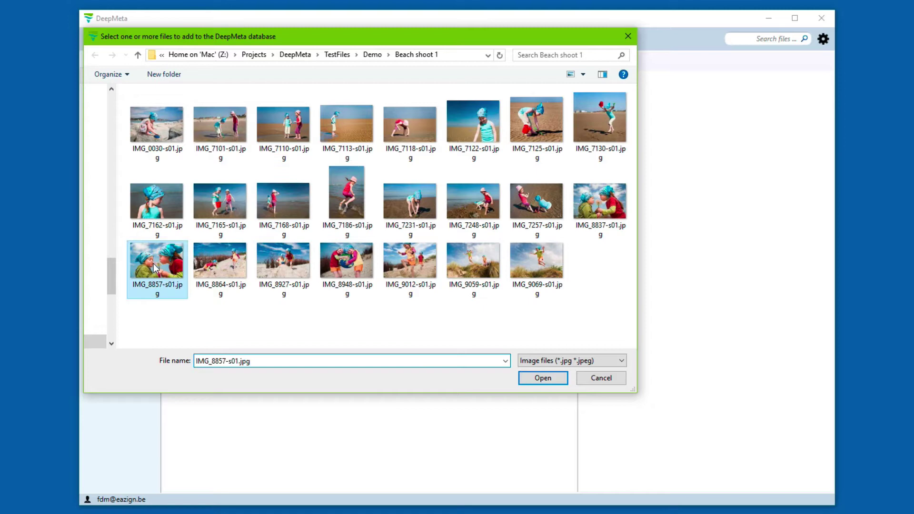
key("shift+Right")
key("shift+Right")
key("shift+Right")
key("shift+Right")
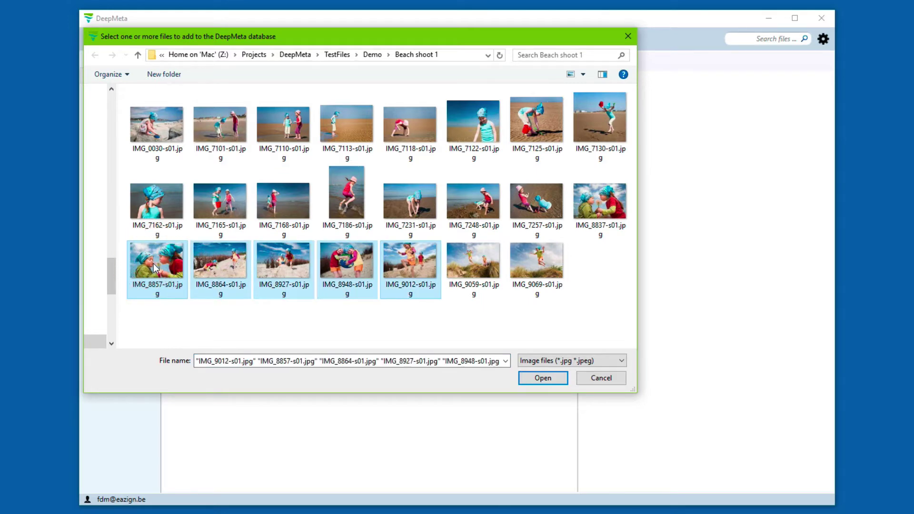
key("Return")
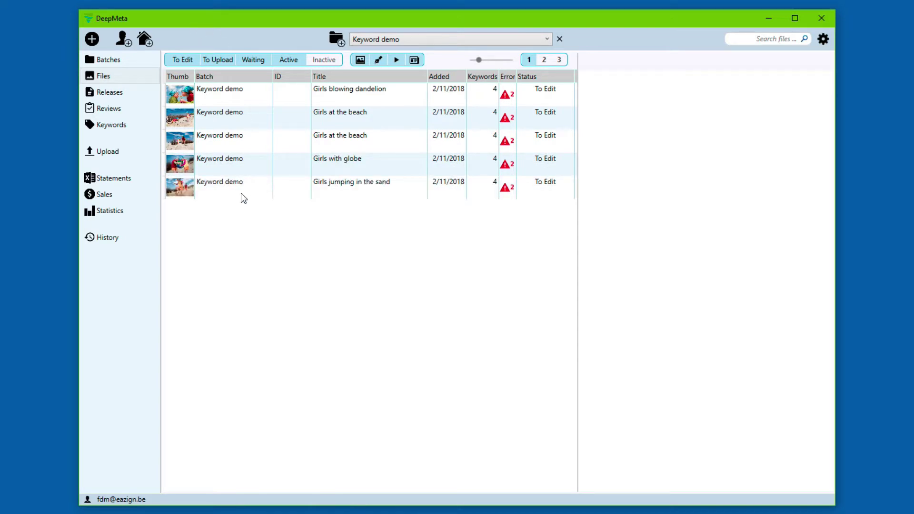
Open the "Girls jumping in the sand" file for editing and delete all its unrefined and valid keywords
left_click(254, 190)
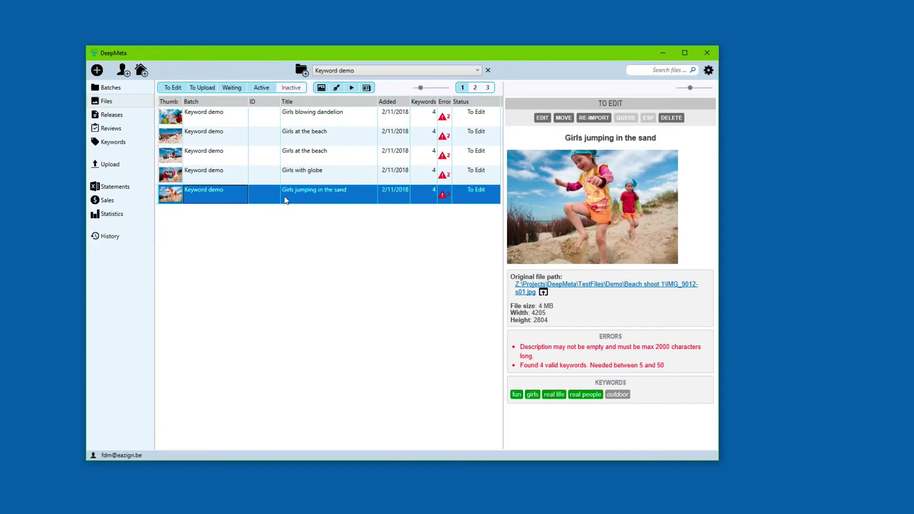
double_click(291, 189)
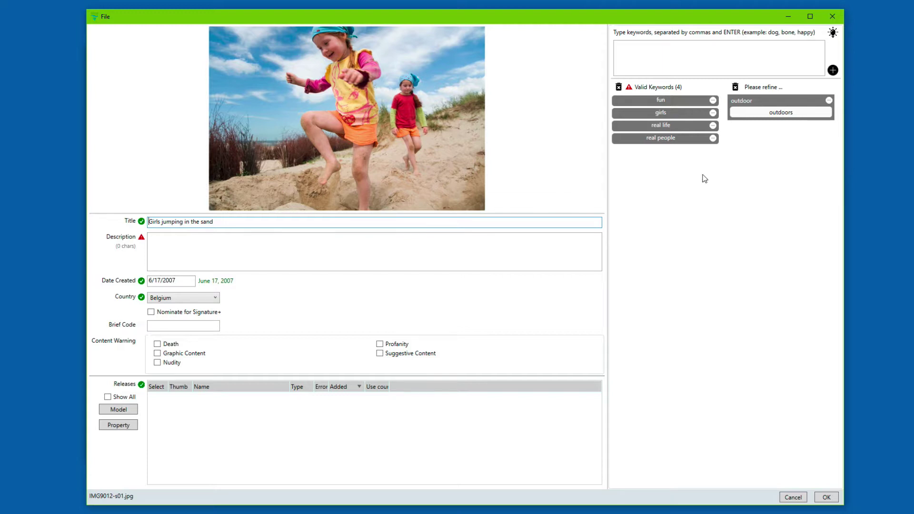
left_click(736, 90)
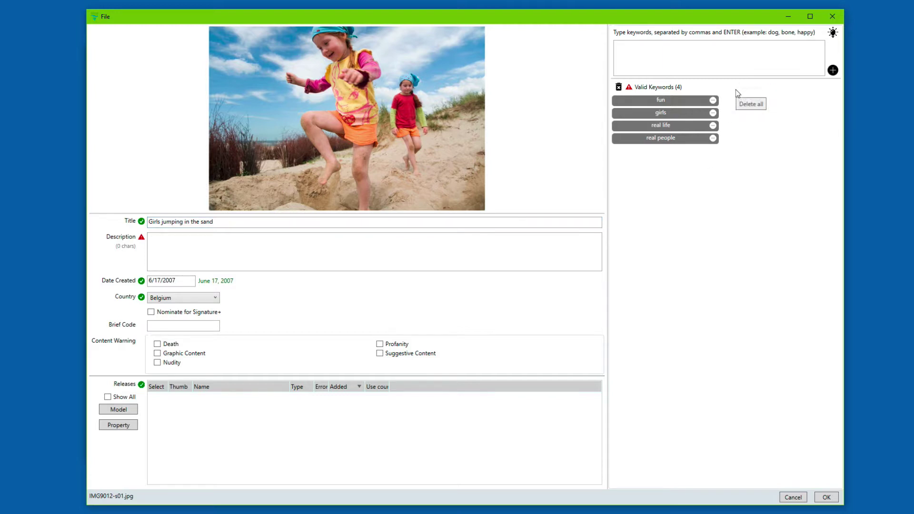
left_click(618, 88)
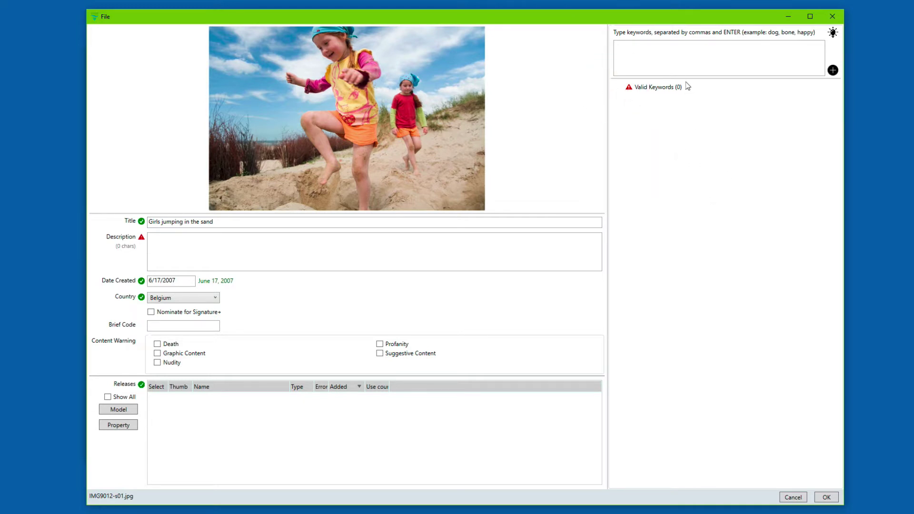
Add the keywords girls, playing, beach, recreation, leisure, sisters, young and children to the file
left_click(678, 61)
type("girls, playing, beach, recreation, leisure,sisters, young, children")
key("Return")
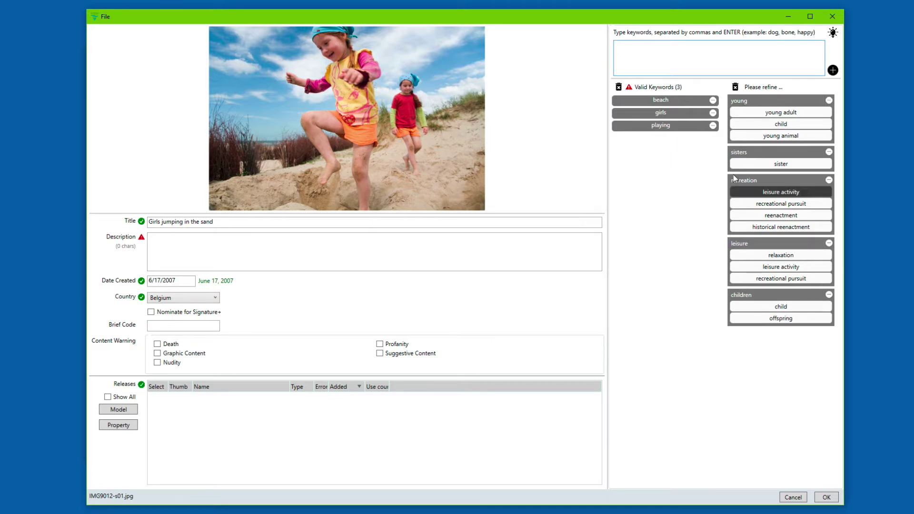
Refine young to child, sisters to sister and recreation to leisure activity, and delete all remaining terms awaiting refinement
left_click(782, 124)
left_click(778, 164)
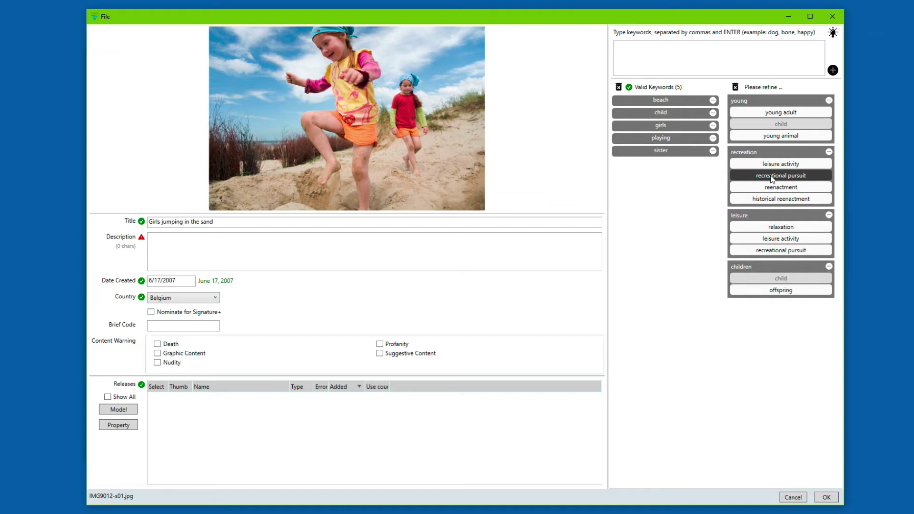
left_click(778, 165)
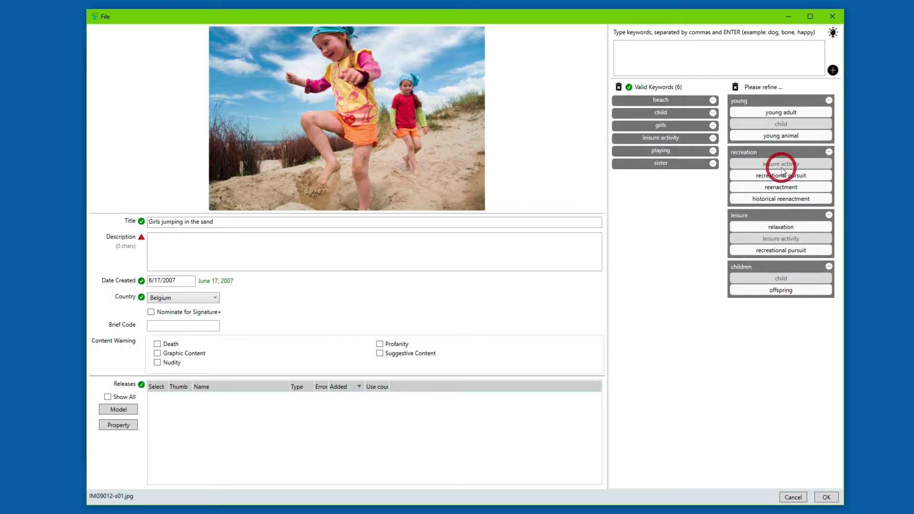
left_click(736, 88)
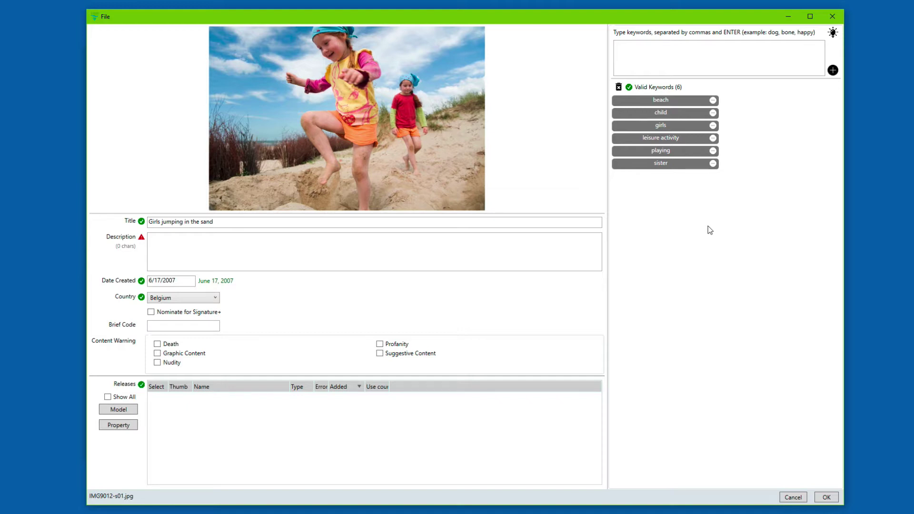
left_click(230, 267)
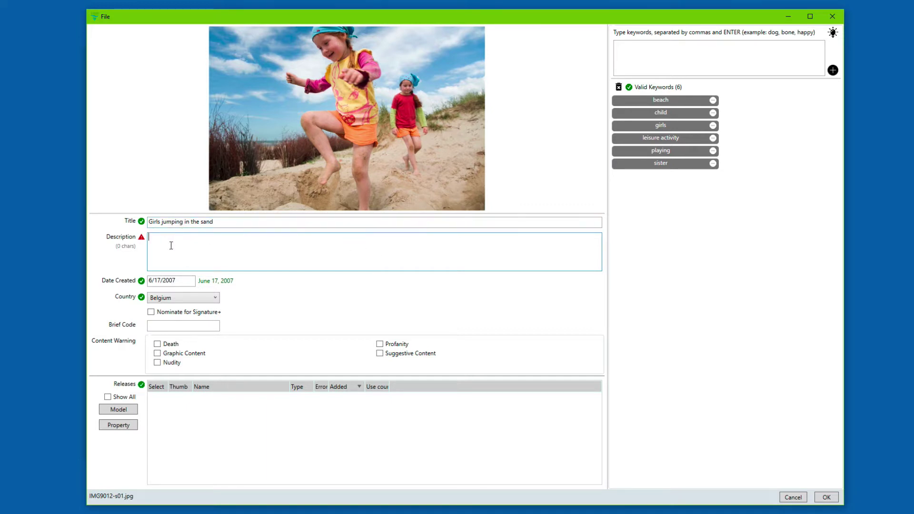
left_click(222, 223)
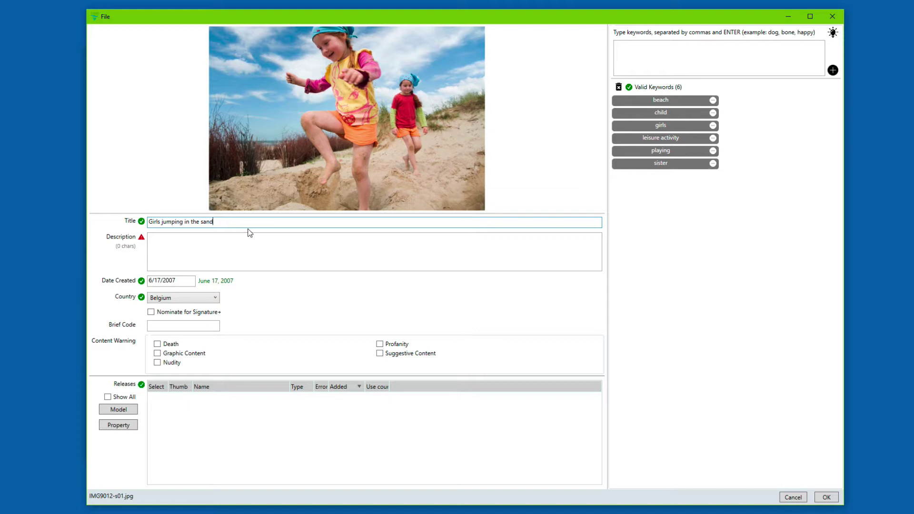
left_click(180, 236)
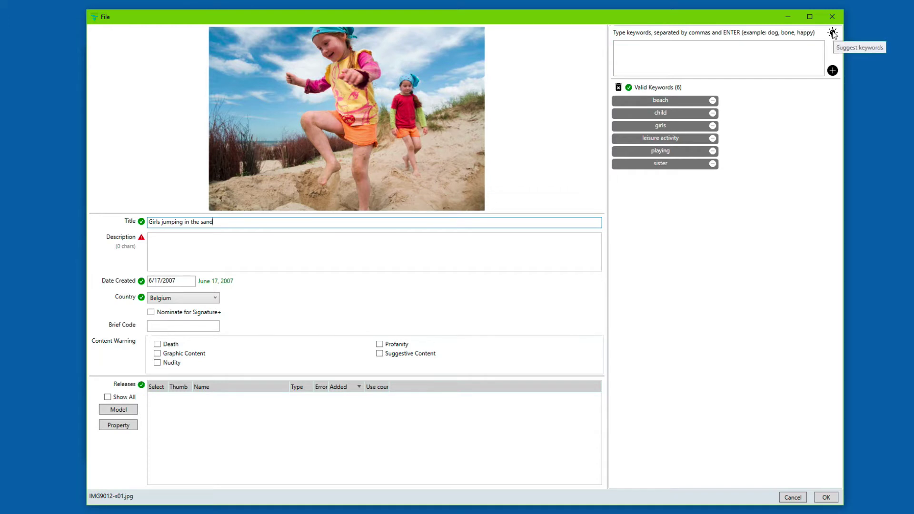
Request keyword suggestions, add Sand, Fun, Summer, Happiness and Enjoyment from them, and dismiss the suggestion list
left_click(833, 33)
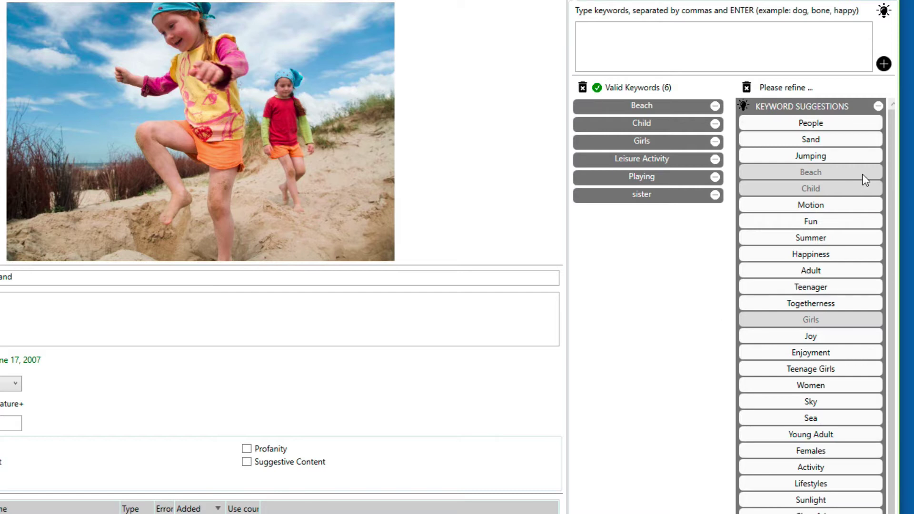
left_click(826, 141)
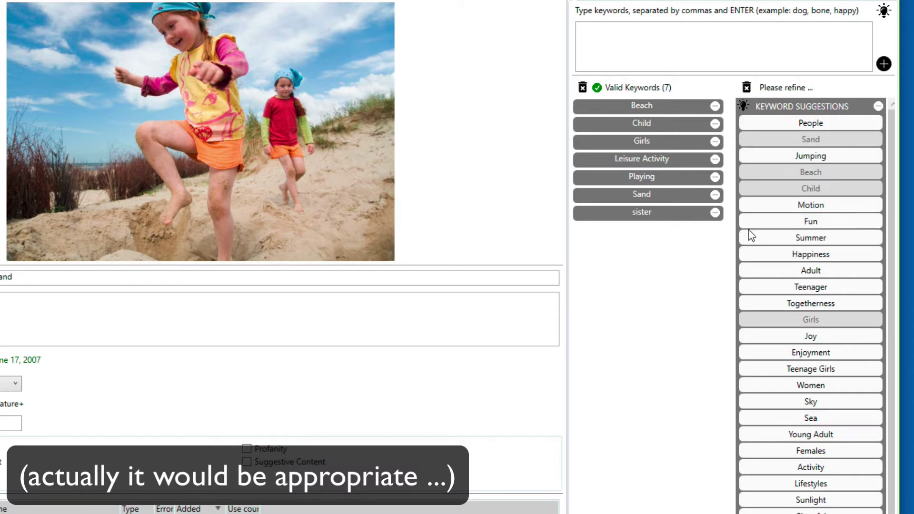
left_click(830, 221)
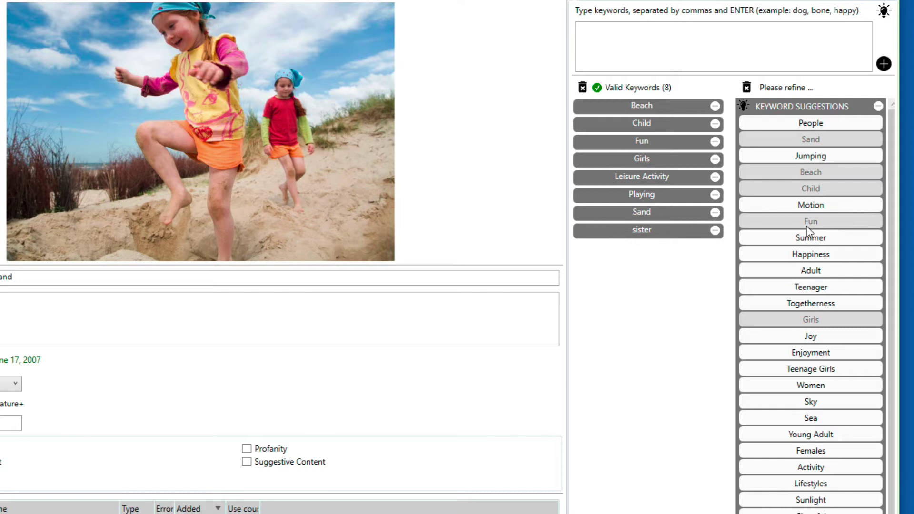
left_click(829, 243)
left_click(831, 255)
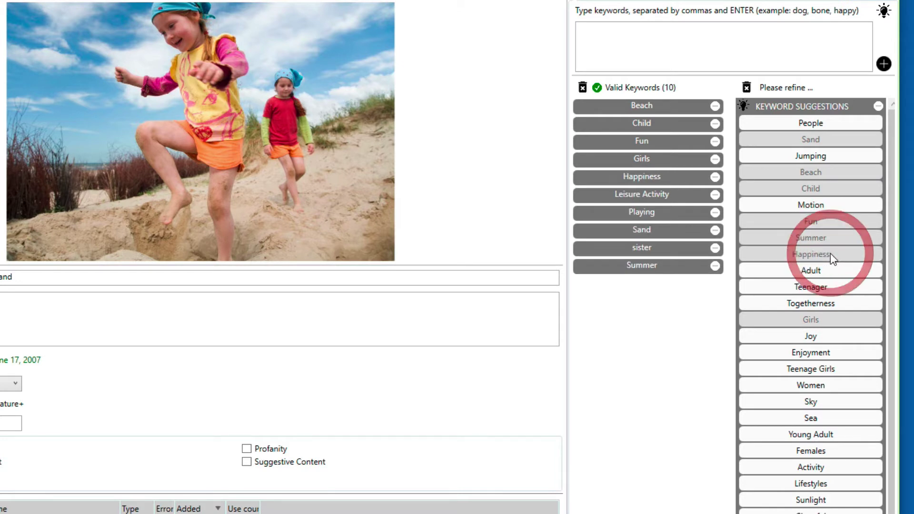
left_click(822, 352)
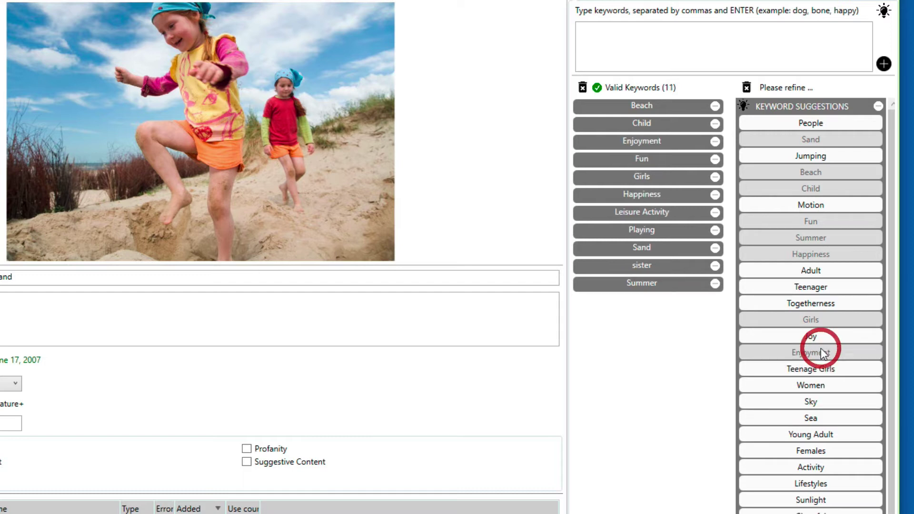
left_click(878, 105)
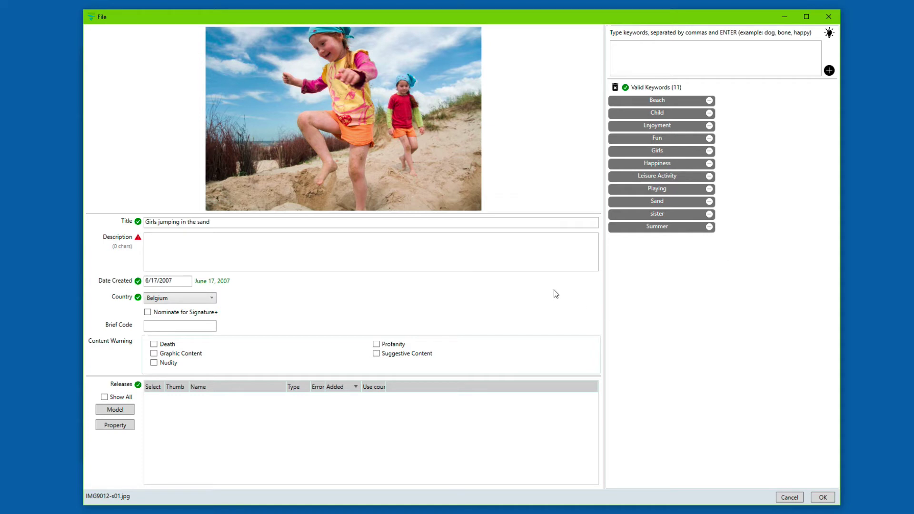
Copy the title "Girls jumping in the sand" and search the iStock website for it in the browser
left_click(210, 222)
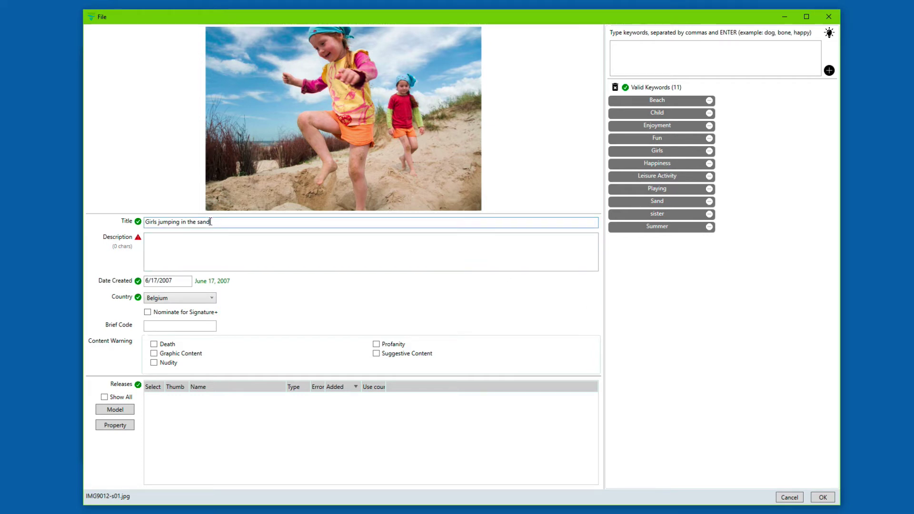
left_click_drag(210, 222, 130, 223)
key("ctrl+c")
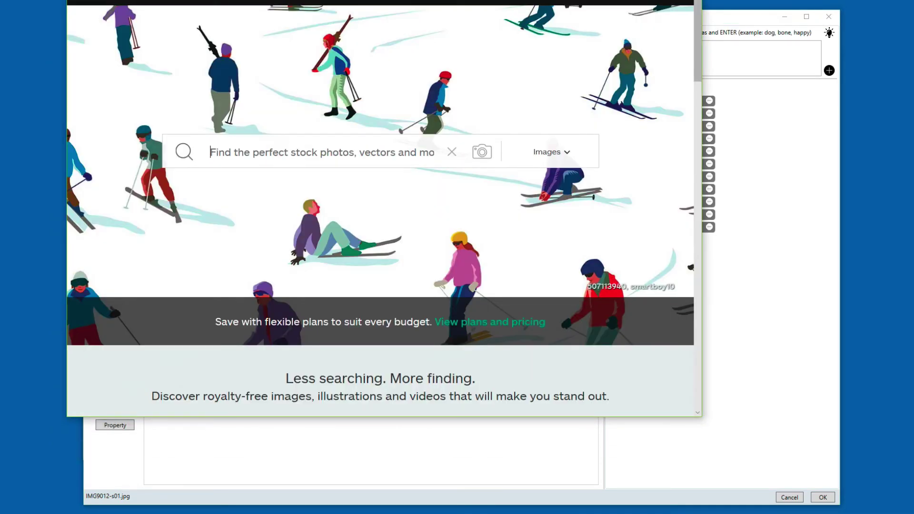
left_click_drag(343, 1, 333, 24)
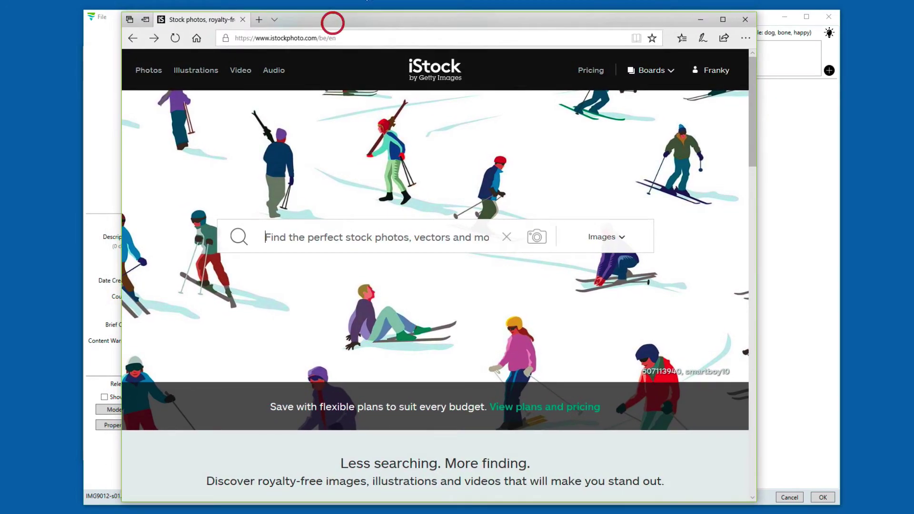
left_click(785, 16)
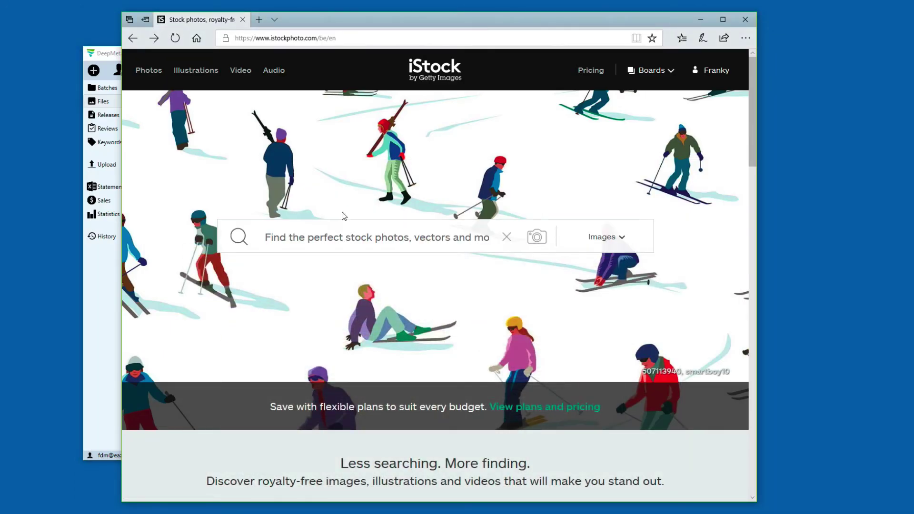
left_click(331, 233)
key("ctrl+v")
key("Return")
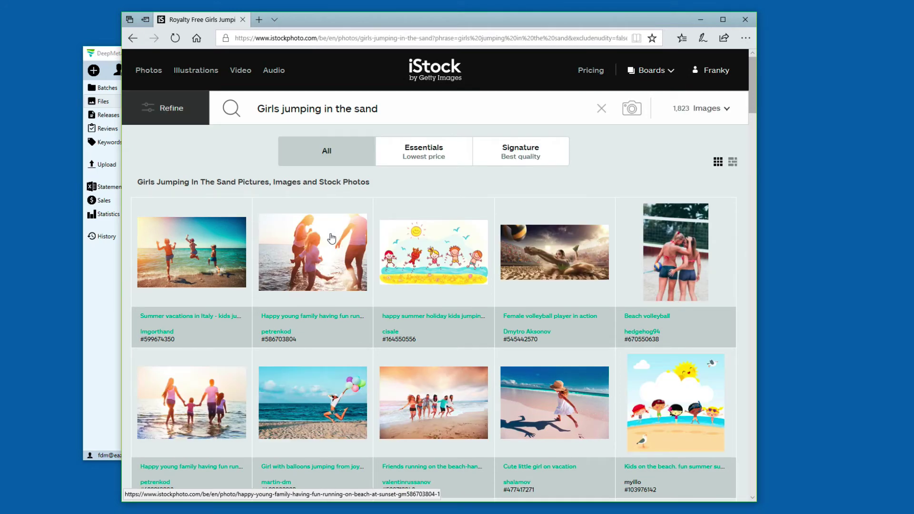
Open the first three images of the search results in separate background browser tabs
mouse_move(179, 249)
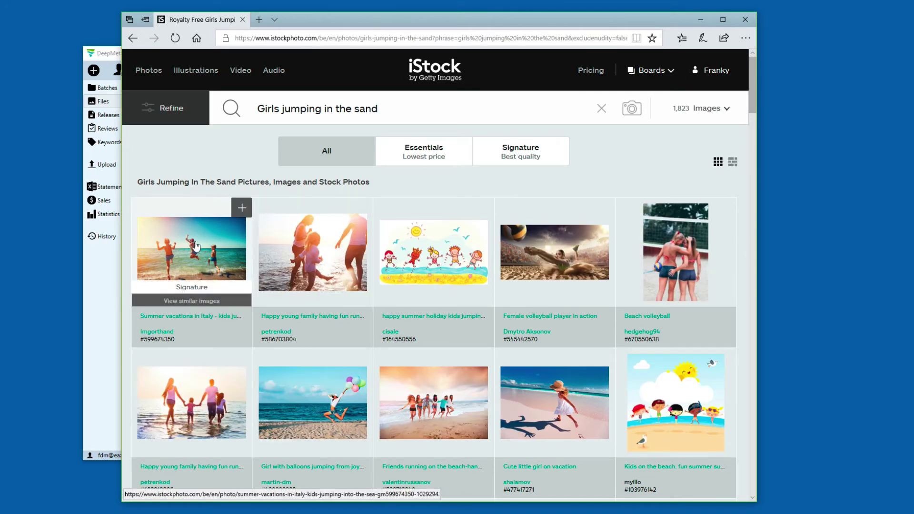
middle_click(190, 251)
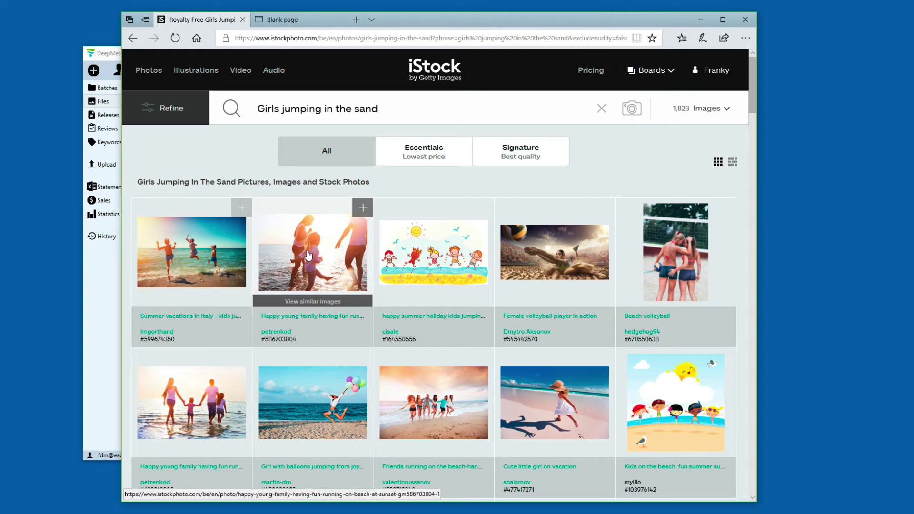
middle_click(402, 255)
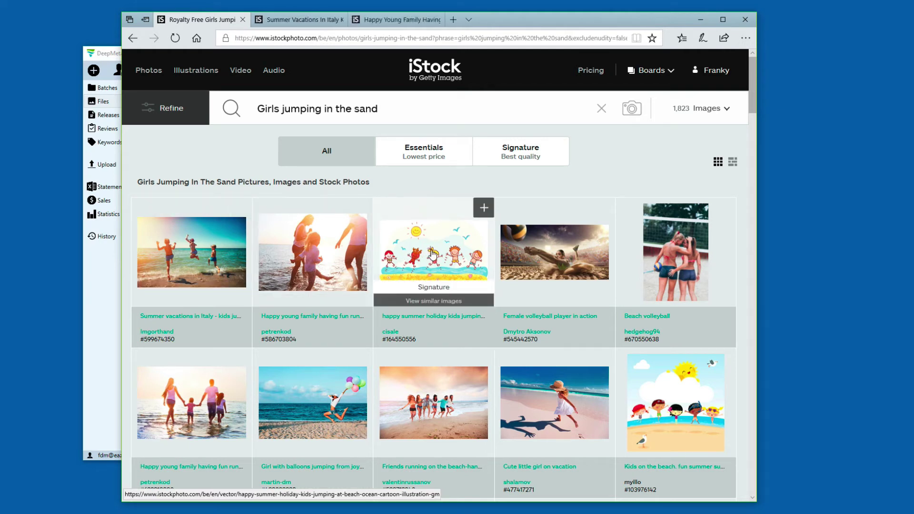
middle_click(432, 254)
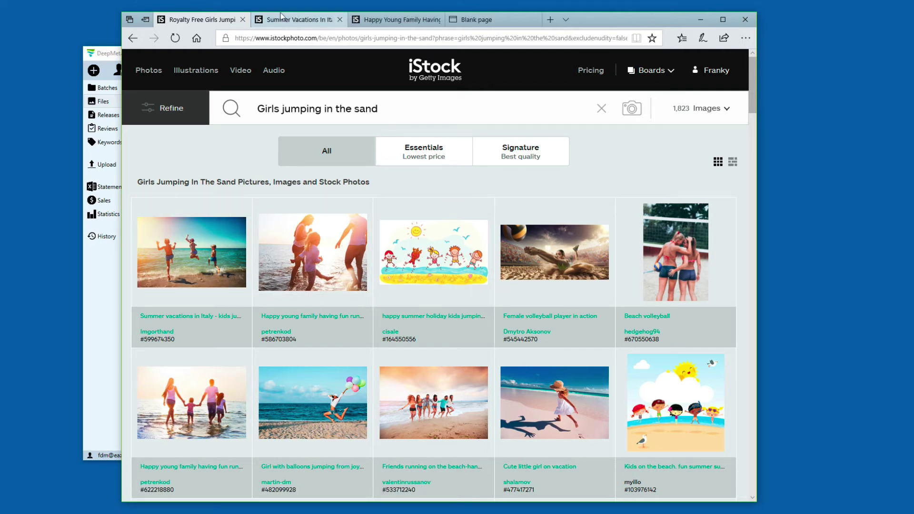
Show the full keyword list on the page of the "Summer vacations in Italy" image
left_click(267, 19)
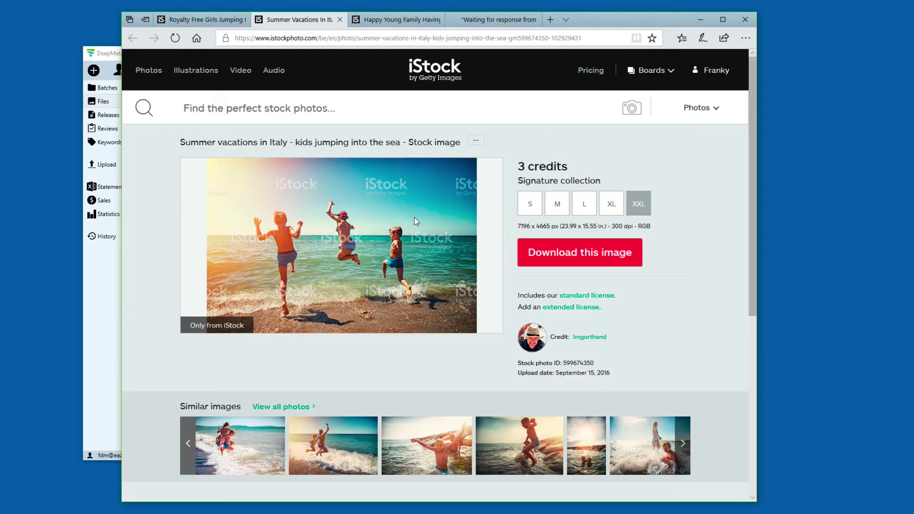
scroll(419, 238, "down", 7)
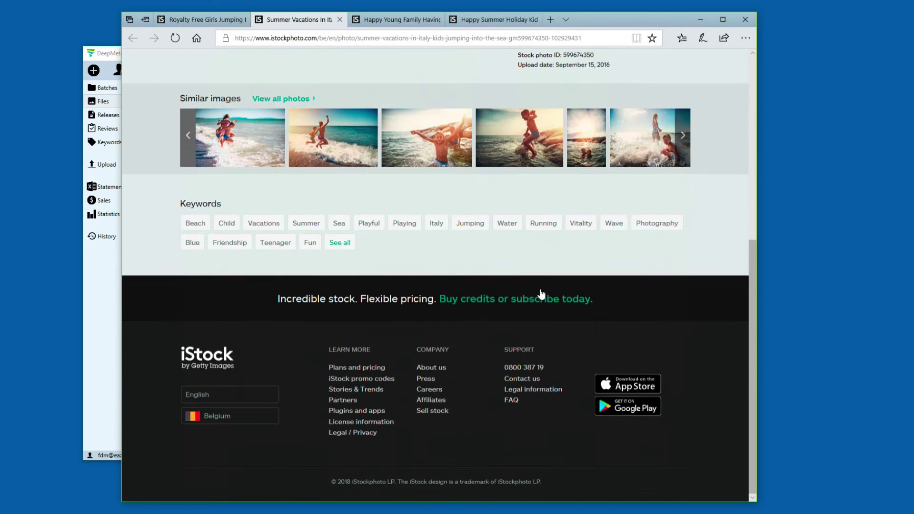
left_click(339, 240)
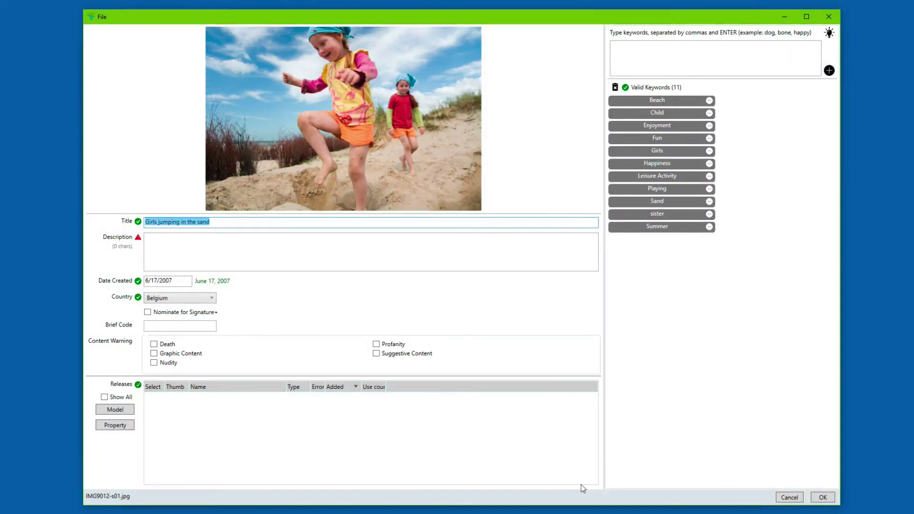
Request keyword suggestions for the title in DeepMeta and compare them with the first image's keywords in the browser
left_click(830, 33)
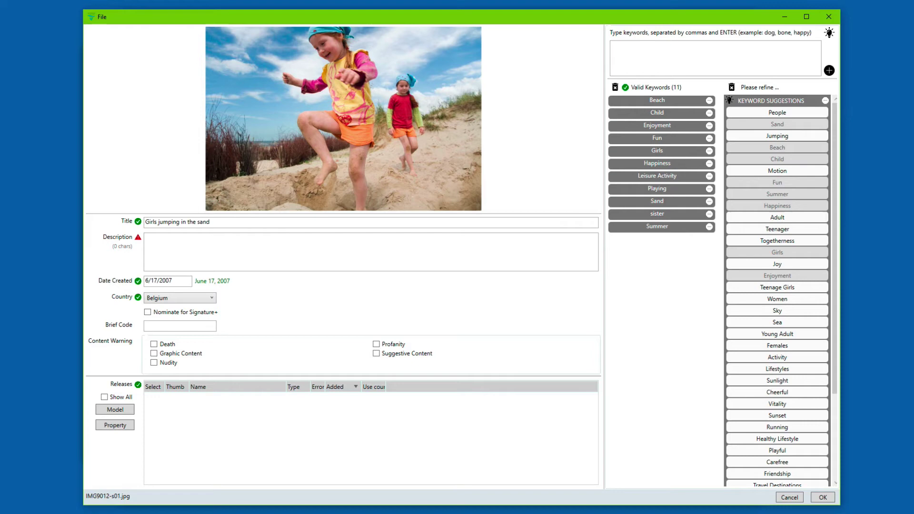
key("alt+Tab")
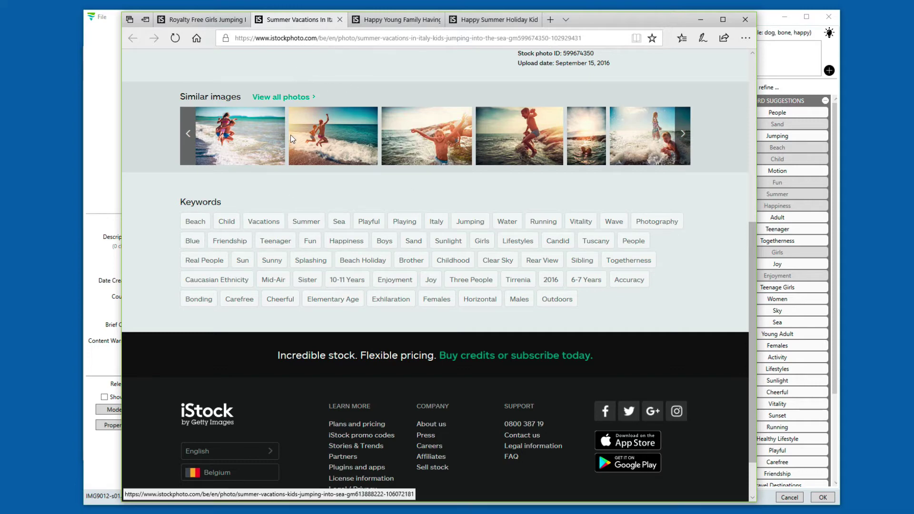
scroll(308, 129, "up", 1)
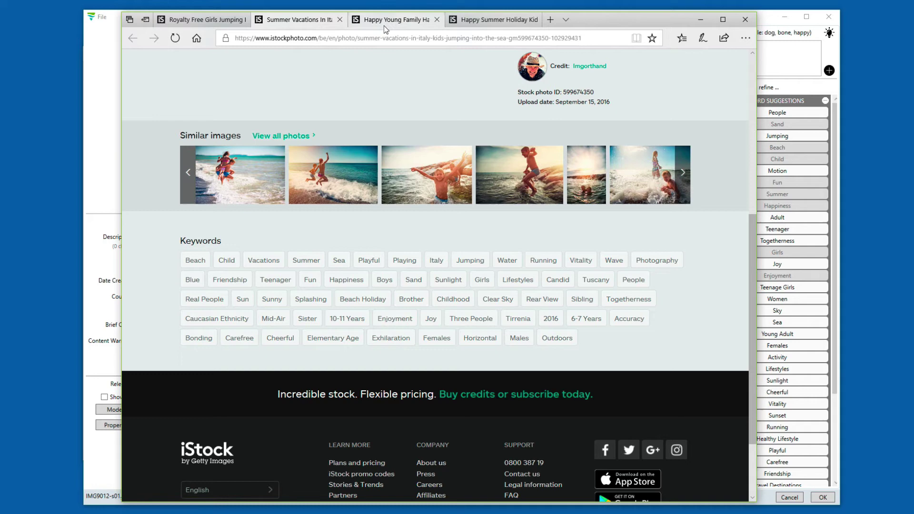
Show all keywords of the "Happy young family having fun running on beach at sunset" image
left_click(397, 20)
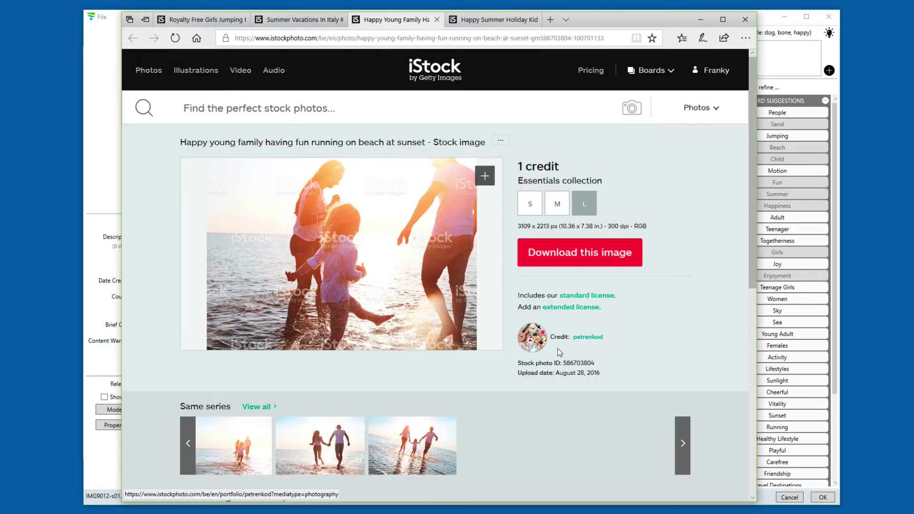
scroll(559, 349, "down", 8)
scroll(421, 257, "up", 1)
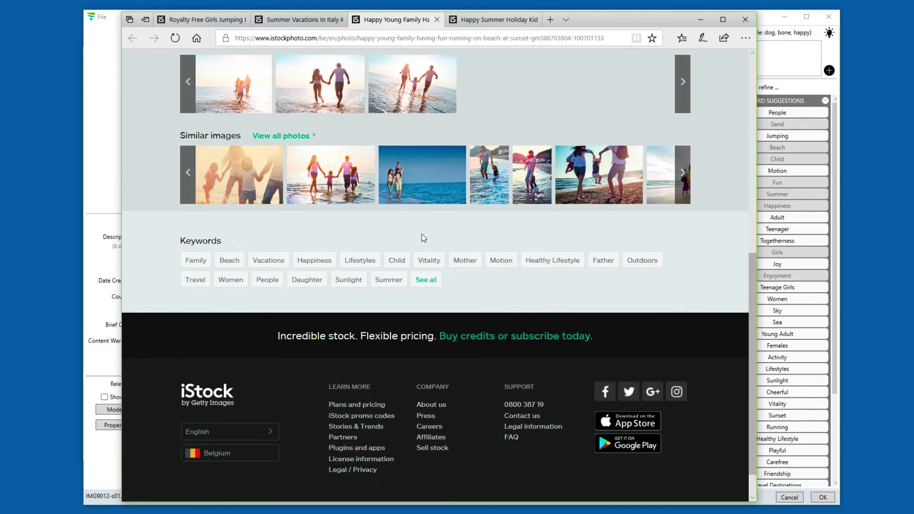
left_click(424, 282)
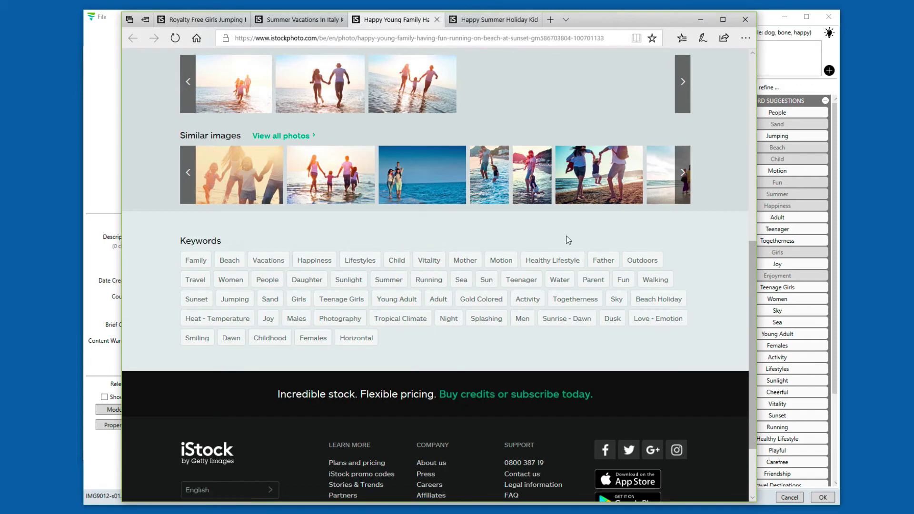
Show all keywords of the "Happy summer holiday kids jumping at beach" illustration
left_click(504, 20)
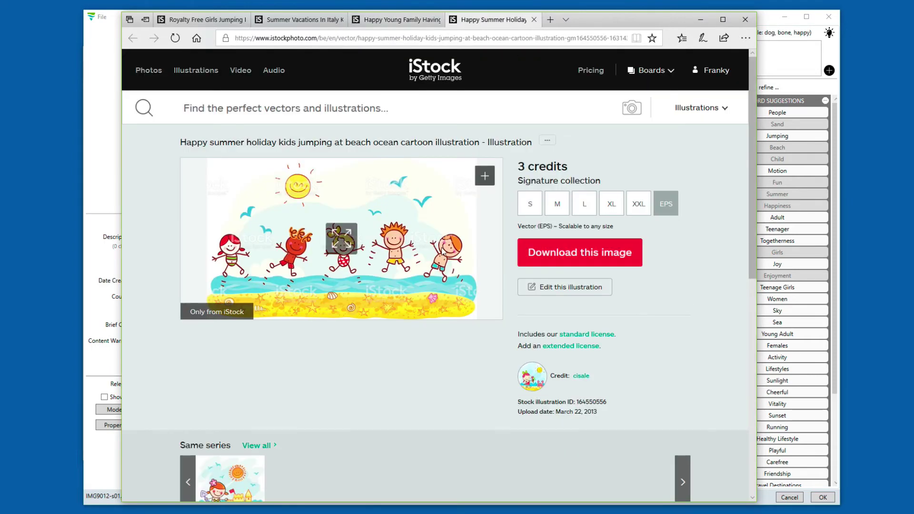
scroll(485, 364, "down", 10)
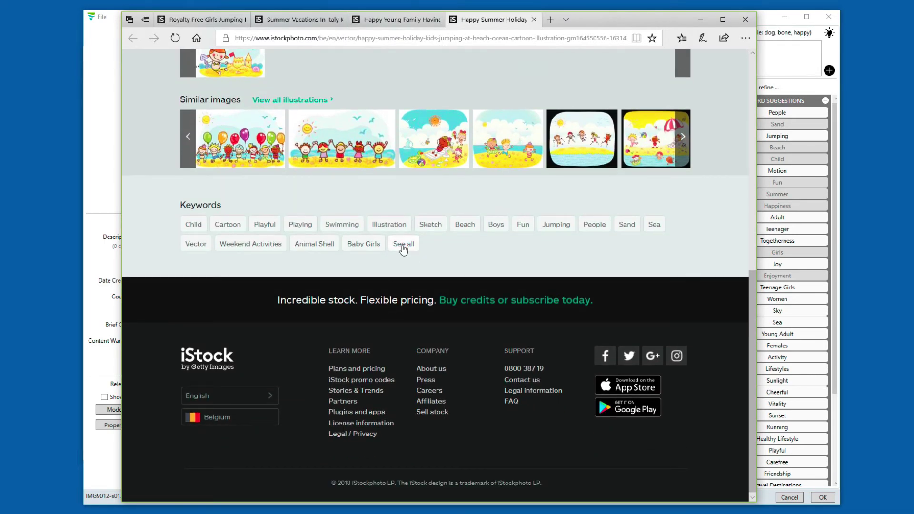
left_click(404, 244)
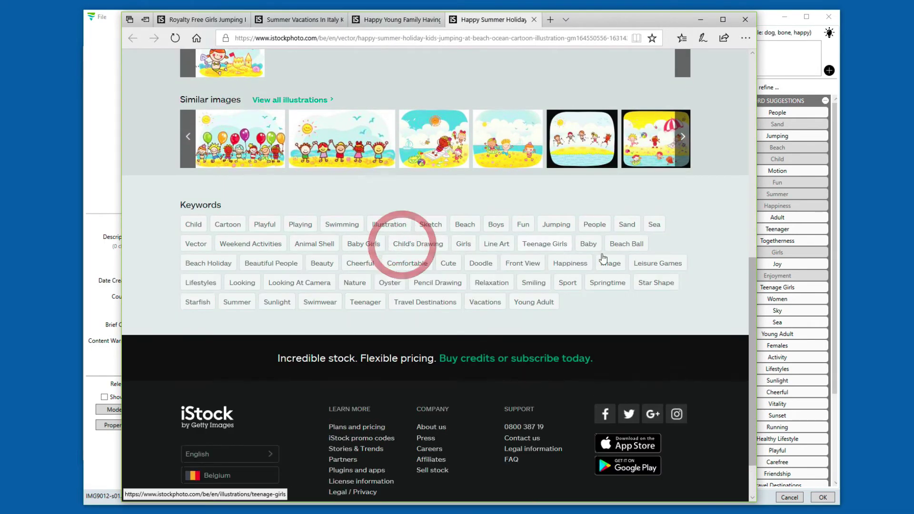
Switch back to DeepMeta, change the title to "Girls playing in sand at empty beach at summer early March", and request keyword suggestions
left_click(764, 21)
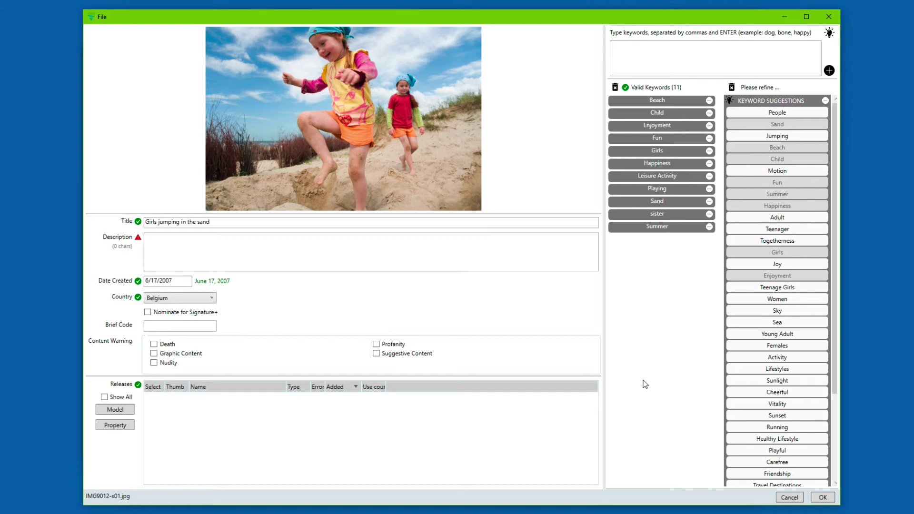
left_click(222, 224)
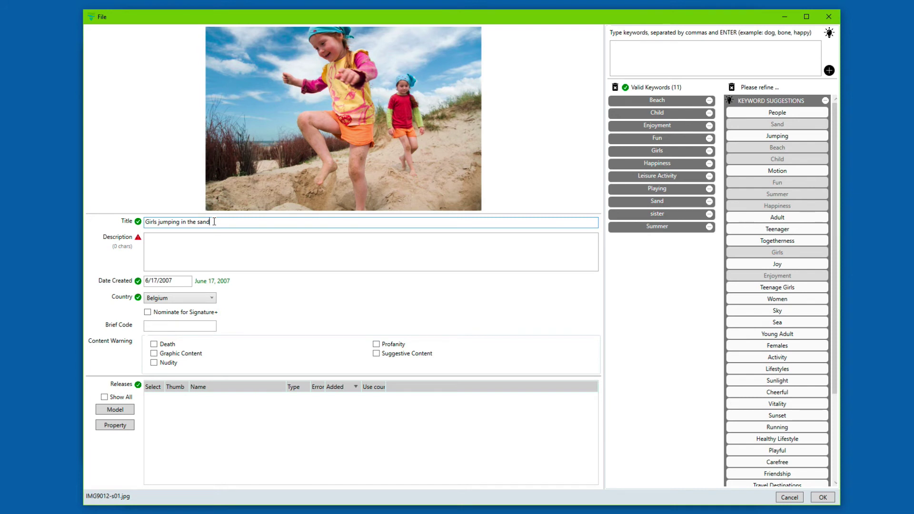
key("BackSpace")
key("BackSpace")
key("BackSpace")
key("BackSpace")
key("BackSpace")
key("BackSpace")
key("BackSpace")
key("BackSpace")
key("BackSpace")
key("BackSpace")
key("BackSpace")
key("BackSpace")
key("BackSpace")
key("BackSpace")
key("BackSpace")
key("BackSpace")
key("BackSpace")
key("BackSpace")
type("playing in sand at empty beach at summer Ma")
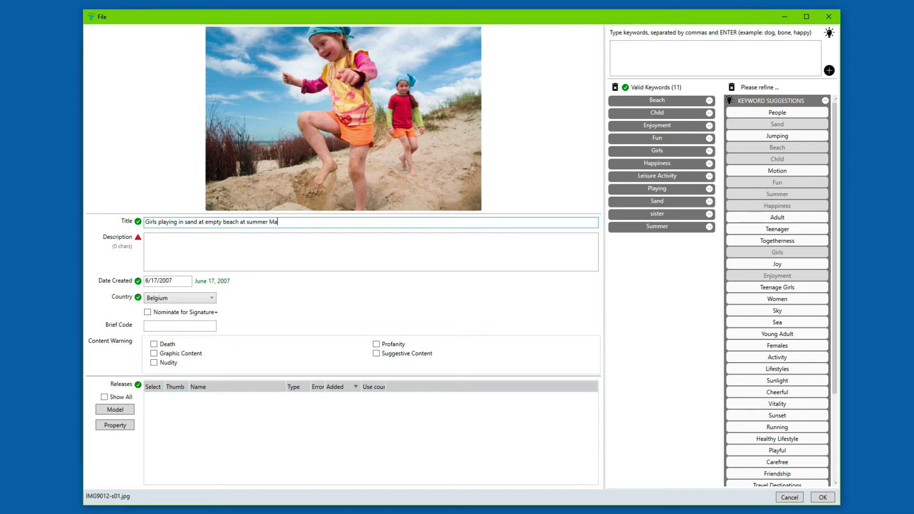
type("rchearly")
left_click(299, 222)
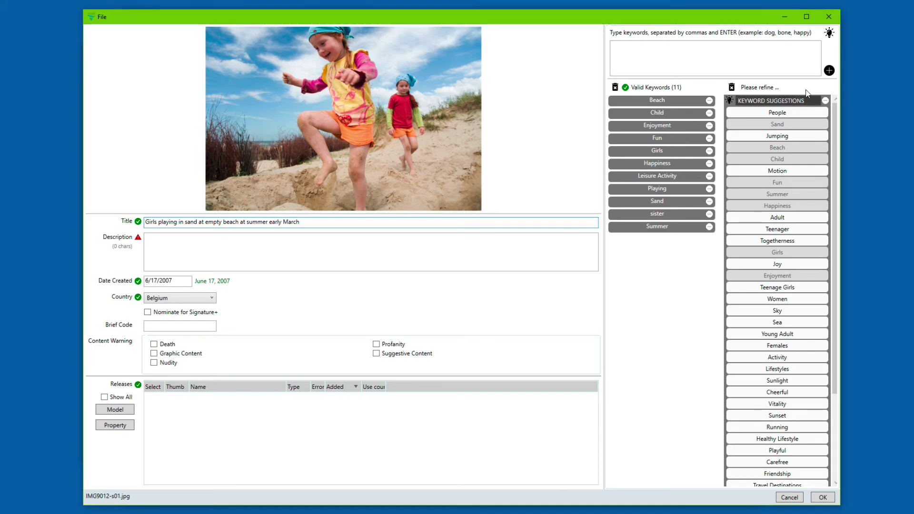
left_click(829, 32)
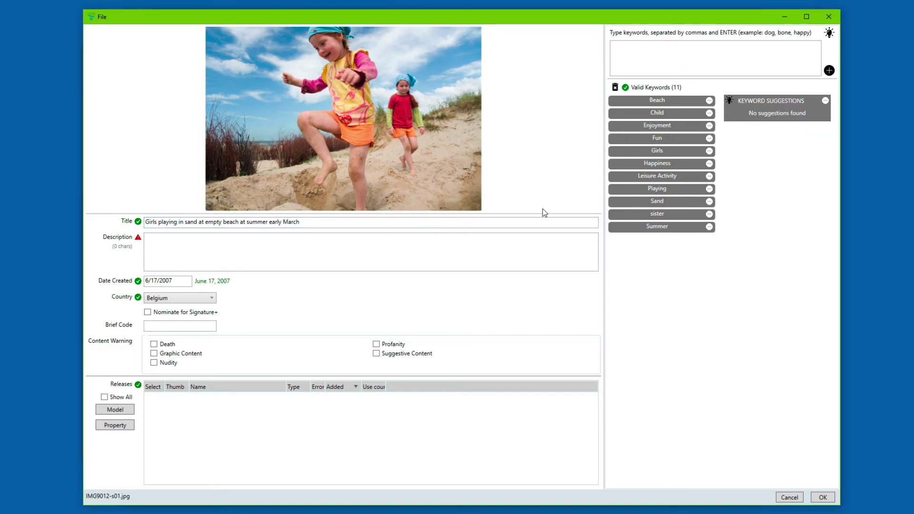
Copy the title "Girls playing in sand at empty beach at summer early March" and search the iStock website for it in the browser
left_click(304, 222)
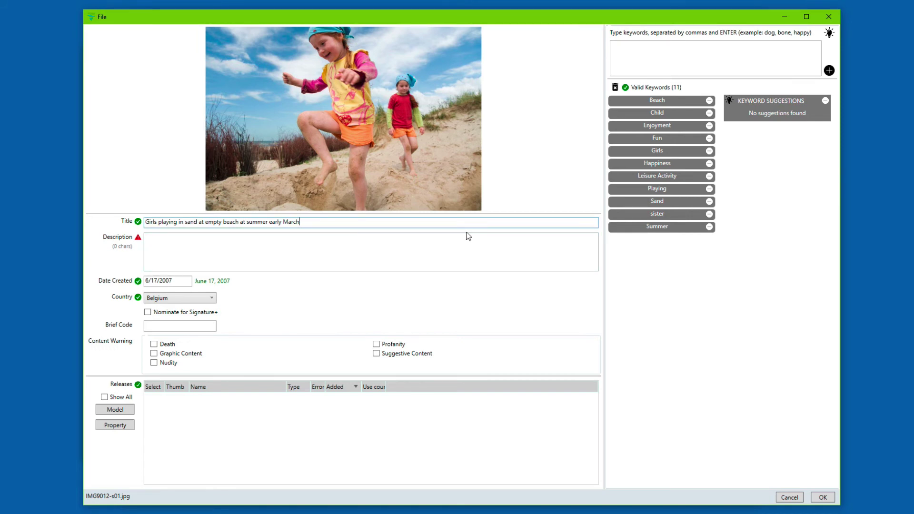
key("shift+Left")
key("shift+Left")
key("shift+Left")
key("shift+Left")
key("shift+Left")
key("shift+Left")
key("shift+Left")
key("shift+Left")
key("shift+Left")
key("shift+Left")
key("shift+Left")
key("shift+Left")
key("shift+Left")
key("shift+Left")
key("shift+Left")
key("shift+Left")
key("shift+Left")
key("shift+Left")
key("shift+Left")
key("shift+Left")
key("shift+Left")
key("shift+Left")
key("shift+Left")
key("shift+Left")
key("shift+Left")
key("shift+Left")
key("shift+Left")
key("ctrl+c")
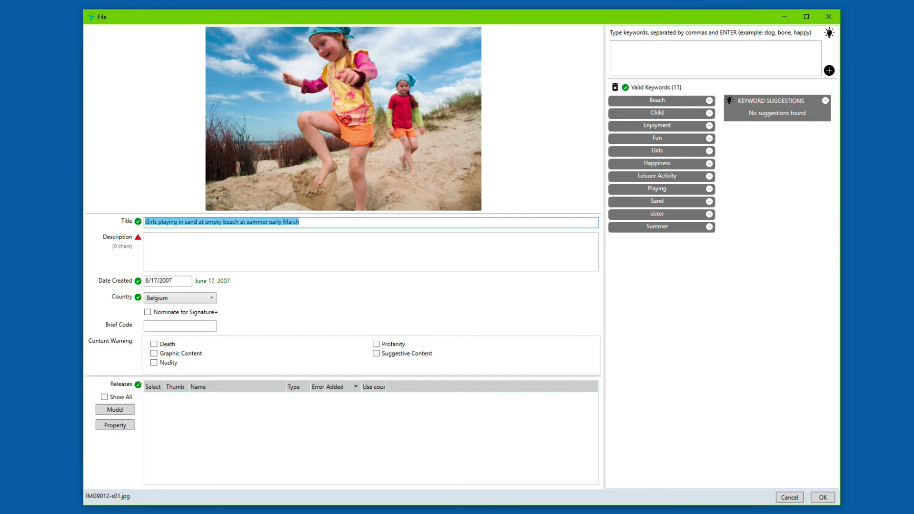
key("alt+Tab")
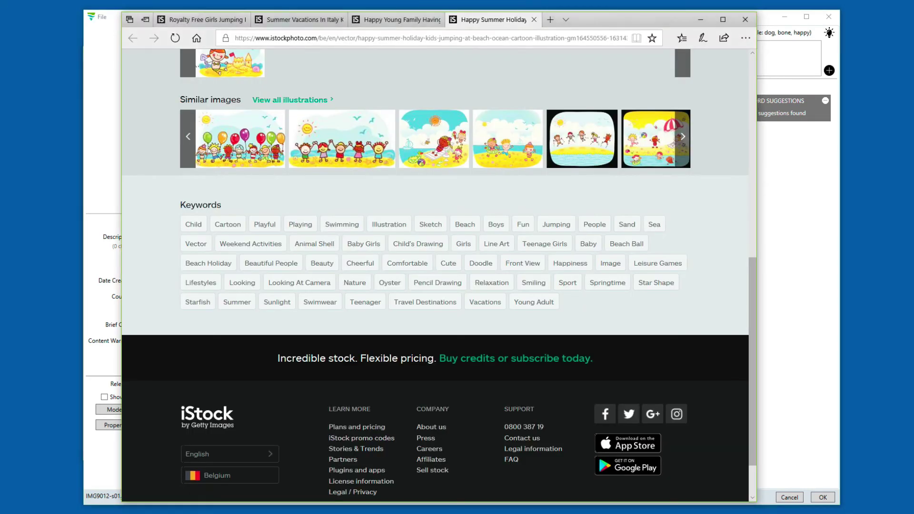
left_click(203, 23)
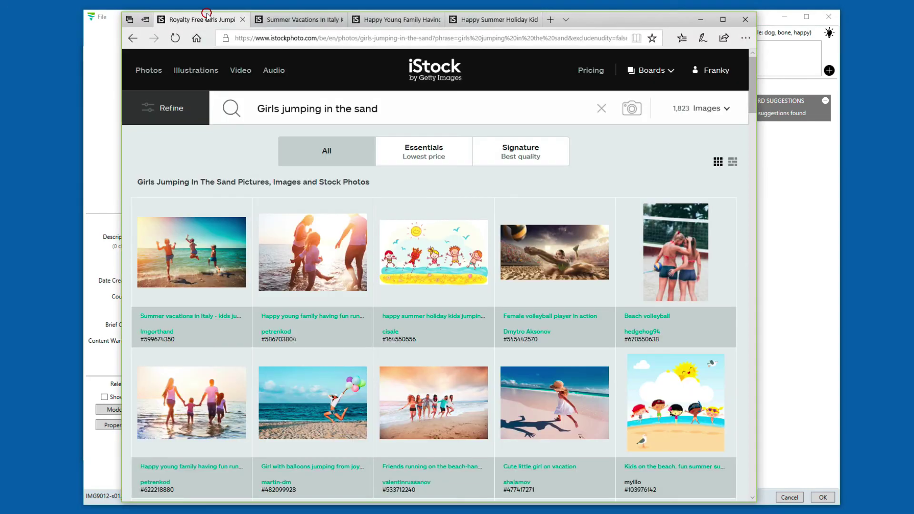
left_click(374, 109)
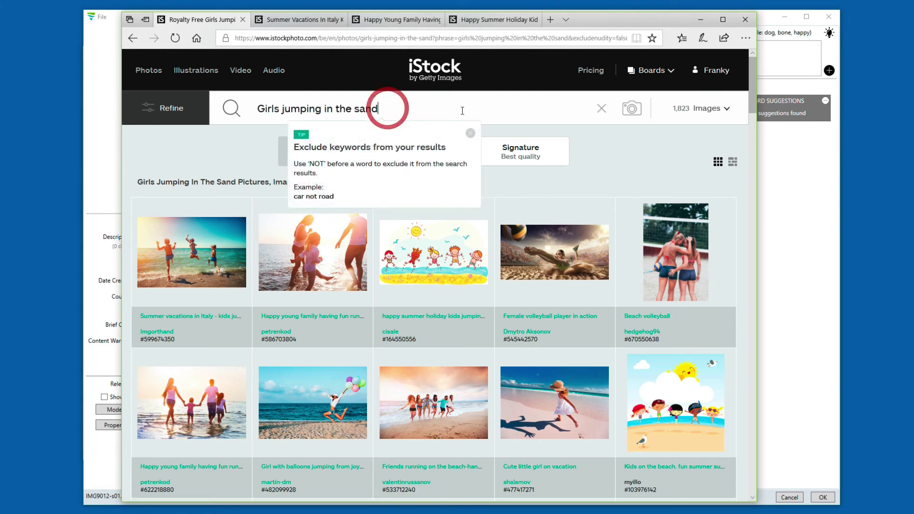
left_click(601, 109)
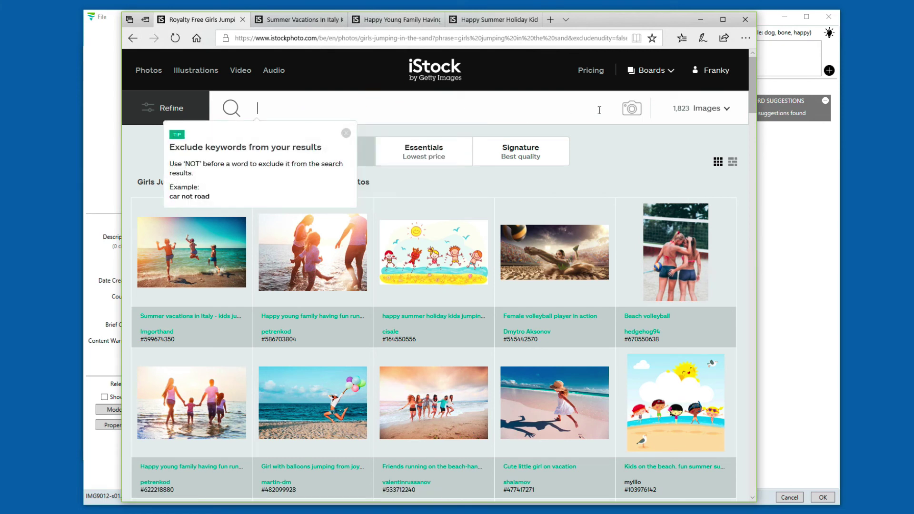
key("ctrl+v")
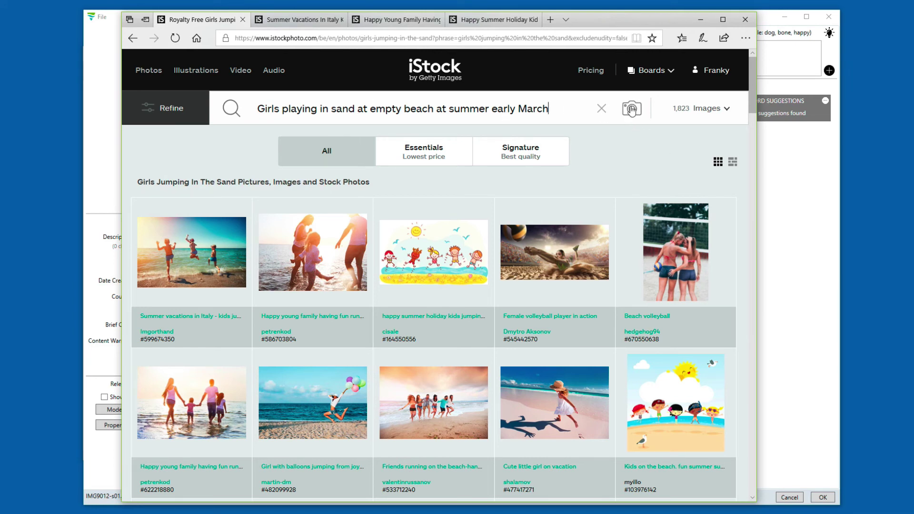
key("Return")
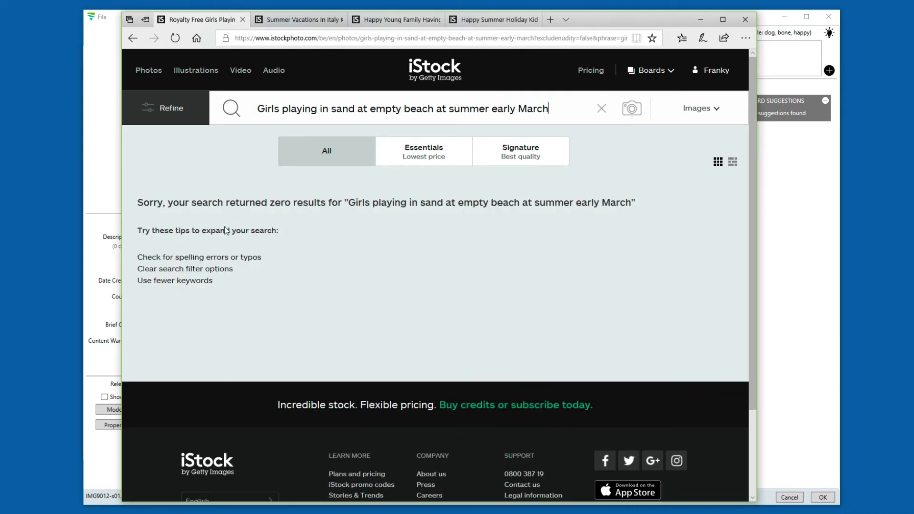
Return to DeepMeta, enter the keywords girls, play, beach as keyword input, and request suggestions based on them
left_click(767, 26)
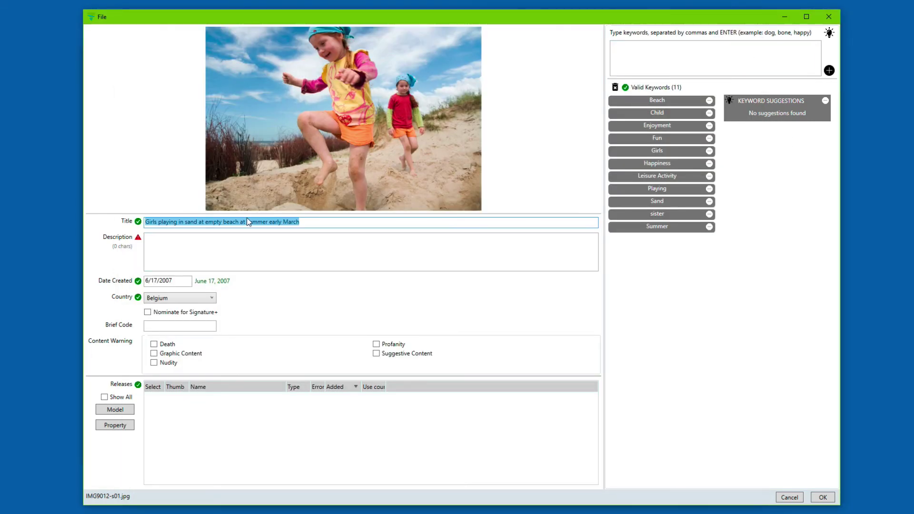
left_click(314, 223)
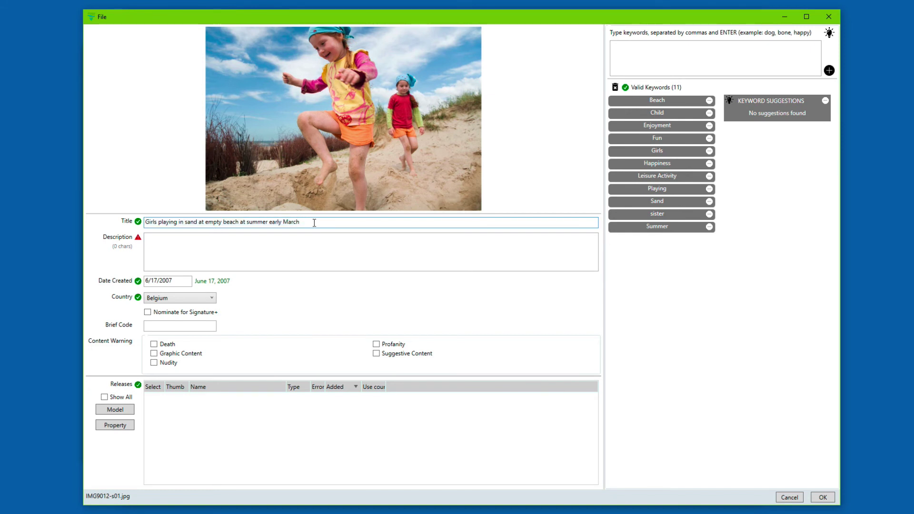
left_click(159, 223)
left_click(683, 60)
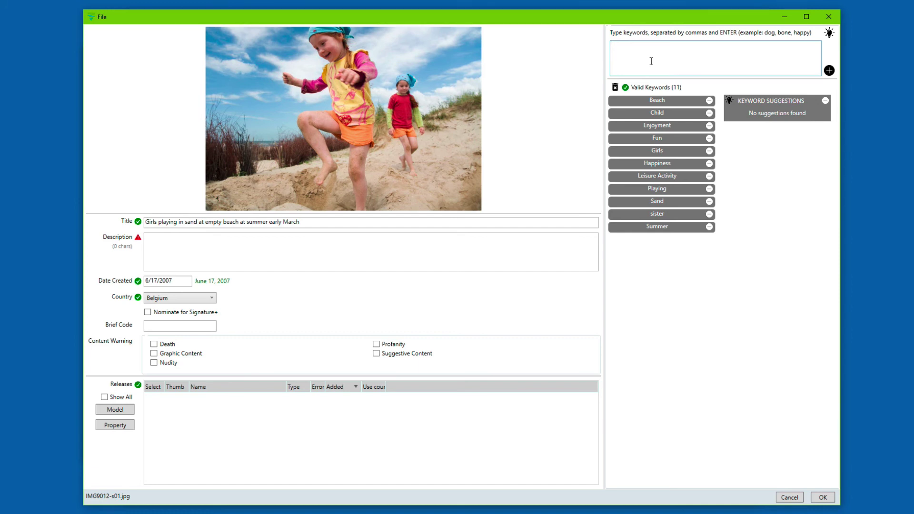
type("girls")
type(" pla")
key("BackSpace")
key("BackSpace")
key("BackSpace")
type(", play, beach")
left_click(830, 32)
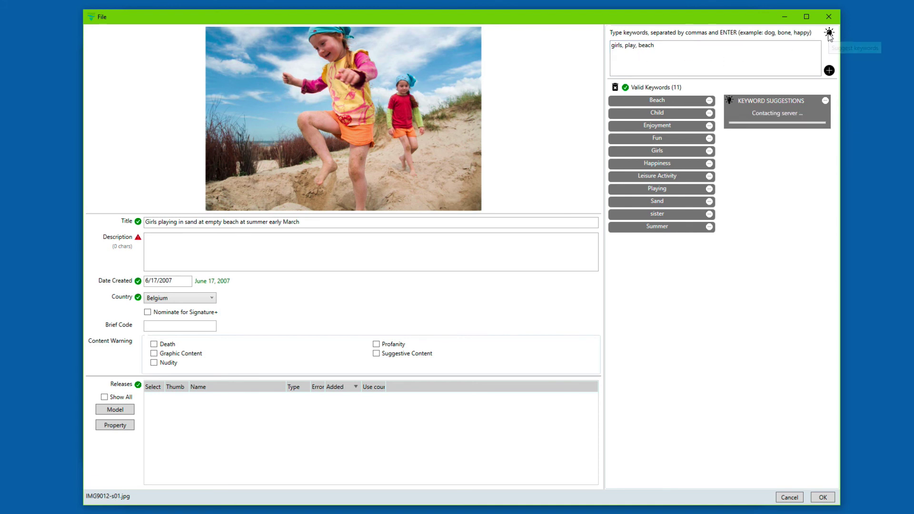